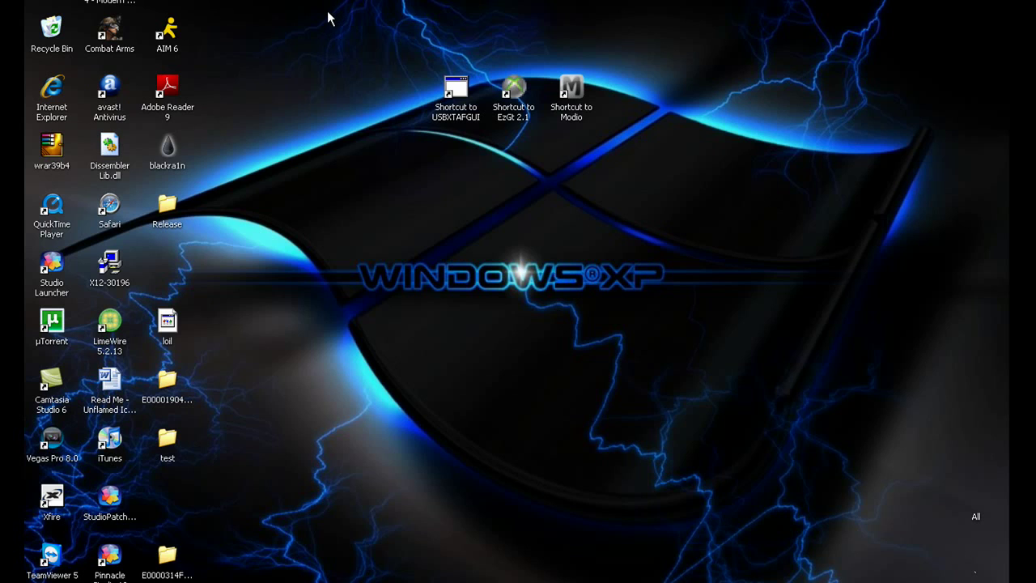
Select and then deselect the three tool shortcuts on the desktop.
{"action": "left_click_drag", "start_coordinate": [329, 11], "coordinate": [680, 202]}
{"action": "left_click", "coordinate": [499, 205]}
{"action": "left_click_drag", "start_coordinate": [363, 38], "coordinate": [665, 180]}
{"action": "left_click", "coordinate": [609, 179]}
{"action": "left_click_drag", "start_coordinate": [477, 30], "coordinate": [548, 180]}
{"action": "left_click_drag", "start_coordinate": [553, 16], "coordinate": [603, 166]}
{"action": "left_click_drag", "start_coordinate": [345, 18], "coordinate": [640, 181]}
{"action": "left_click", "coordinate": [405, 162]}
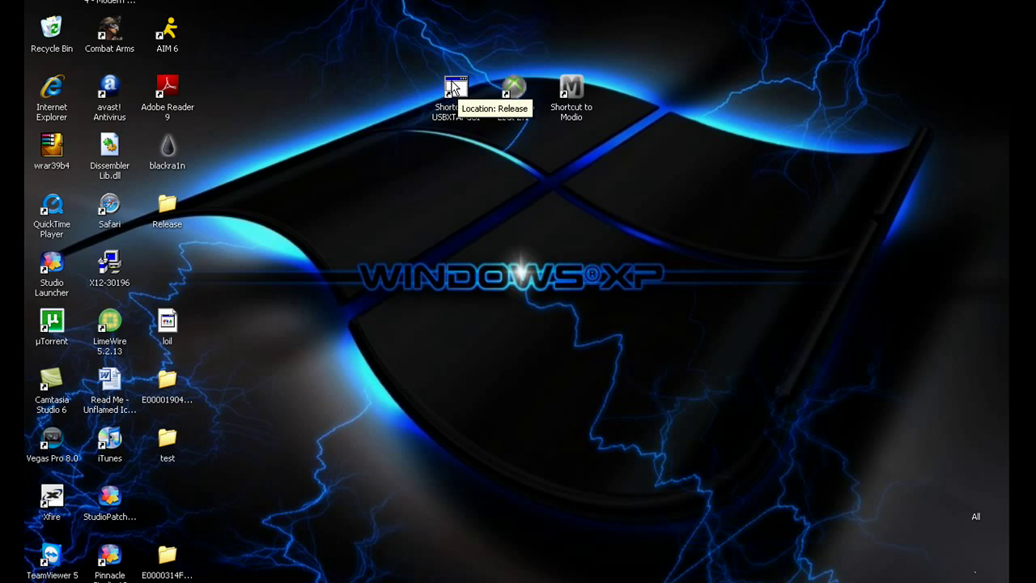
Launch Usb Xtaf Xplorer, center its window, and open the connected USB device.
{"action": "double_click", "coordinate": [455, 87]}
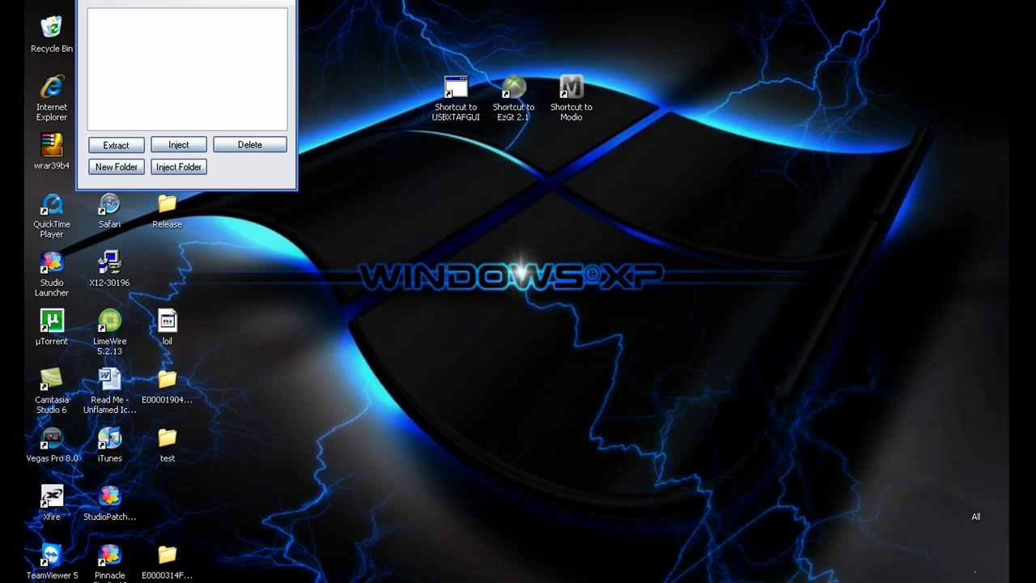
{"action": "left_click_drag", "start_coordinate": [223, 1], "coordinate": [481, 203]}
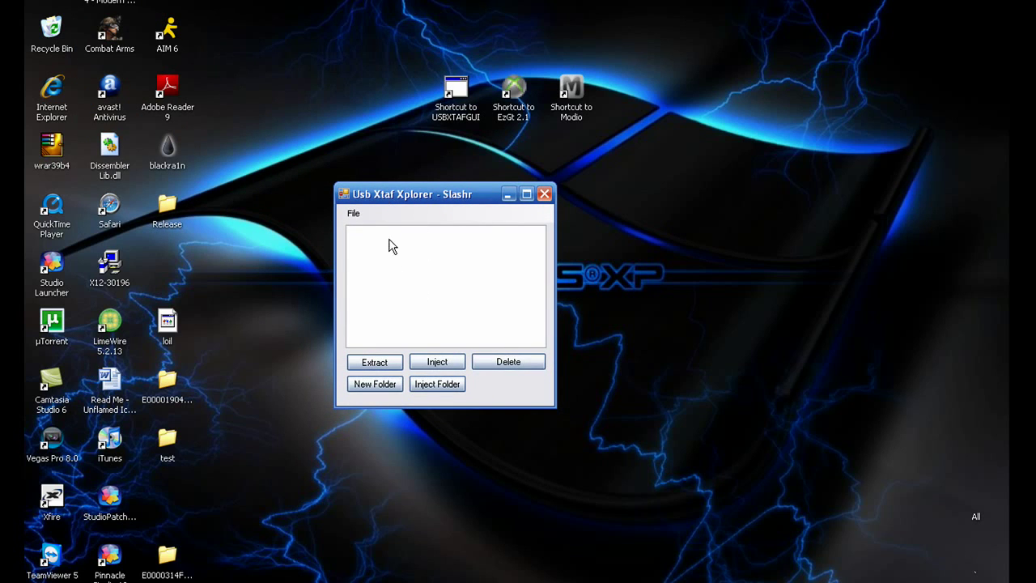
{"action": "left_click", "coordinate": [354, 214]}
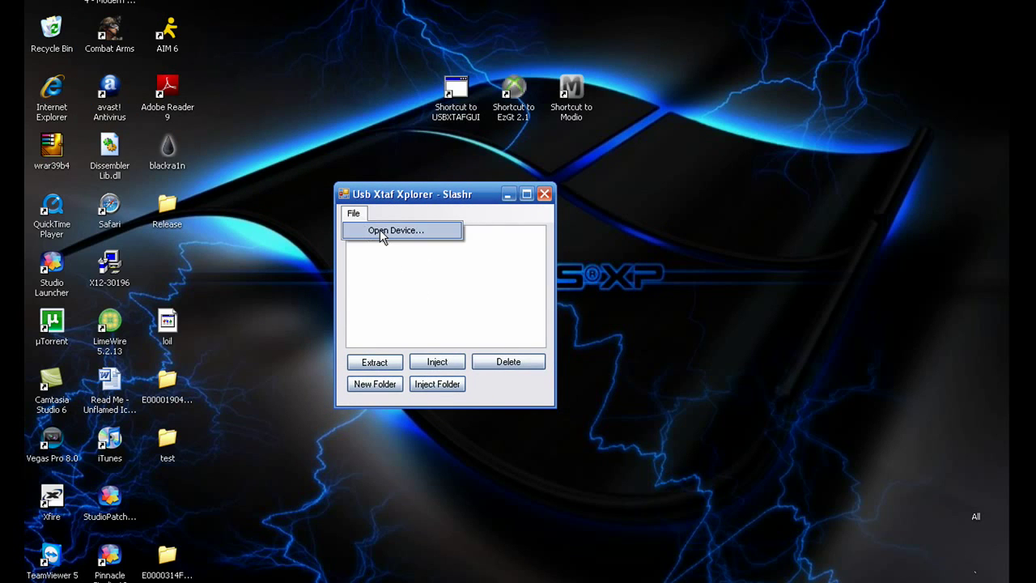
{"action": "left_click", "coordinate": [382, 232]}
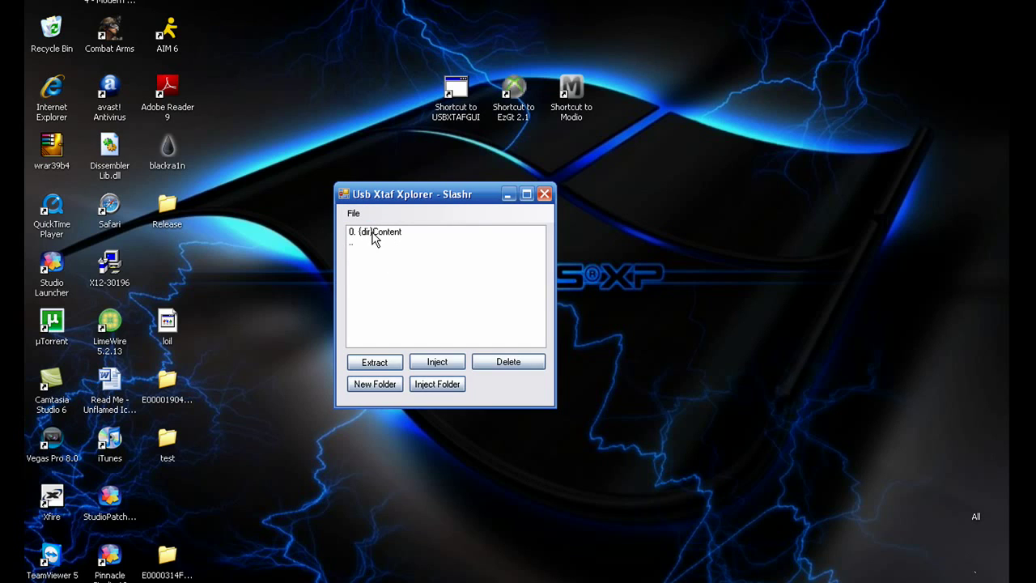
{"action": "double_click", "coordinate": [369, 234]}
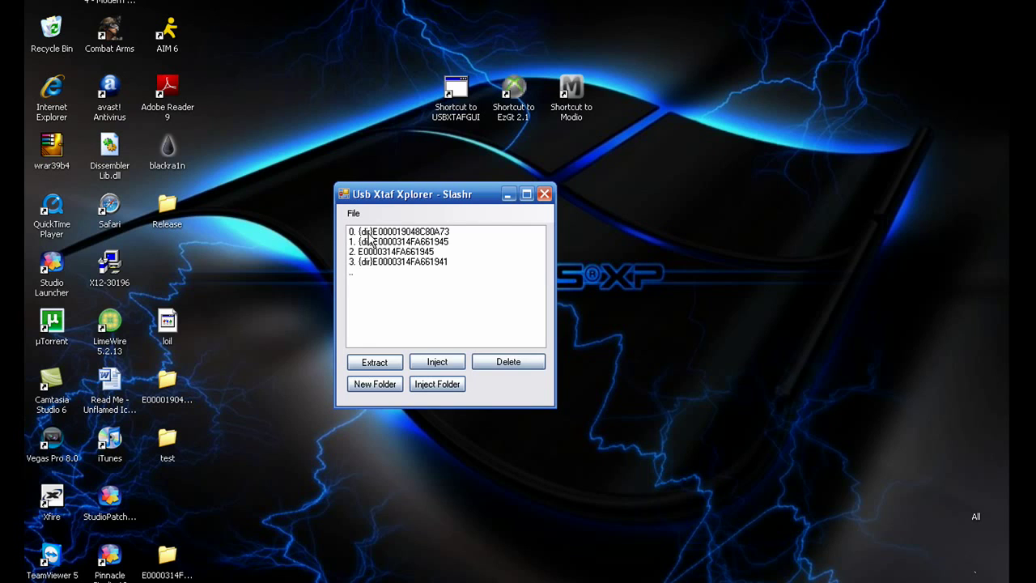
{"action": "left_click", "coordinate": [453, 272]}
{"action": "left_click", "coordinate": [405, 231]}
{"action": "left_click", "coordinate": [409, 254]}
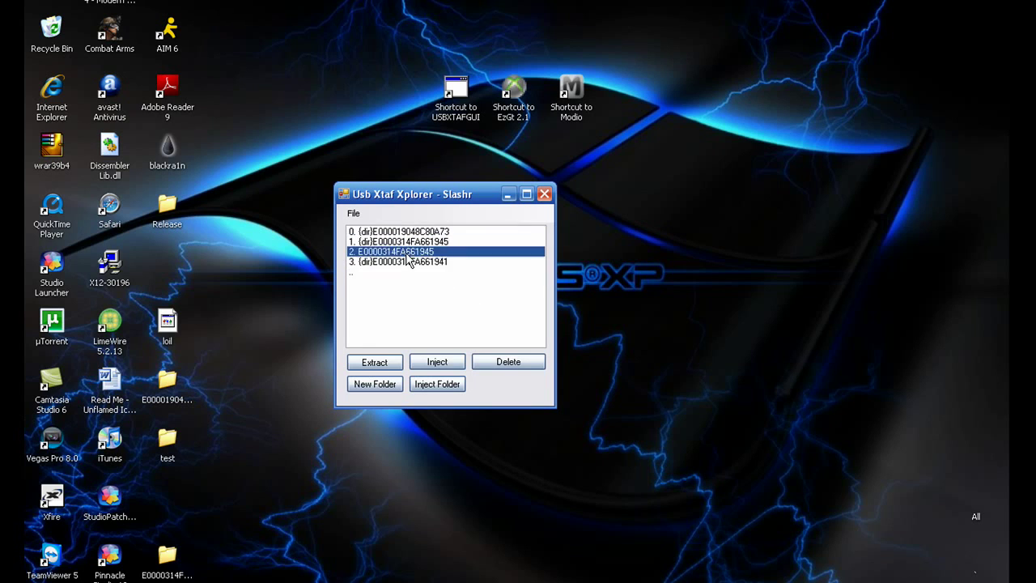
{"action": "left_click", "coordinate": [409, 242]}
{"action": "left_click", "coordinate": [411, 233]}
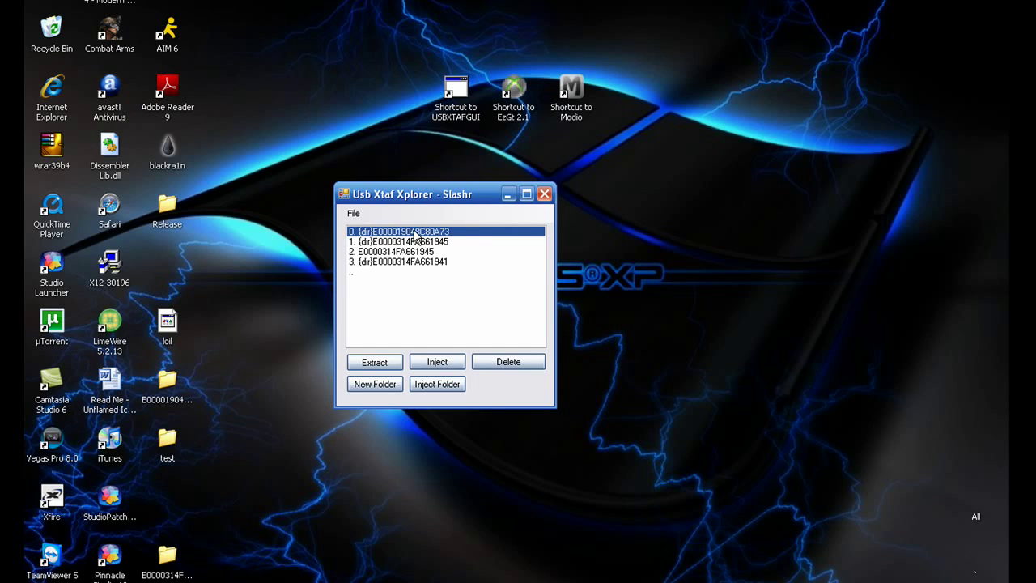
Browse into E000019048C80A73 down to 00010000 and select the profile file.
{"action": "double_click", "coordinate": [416, 233]}
{"action": "double_click", "coordinate": [388, 235]}
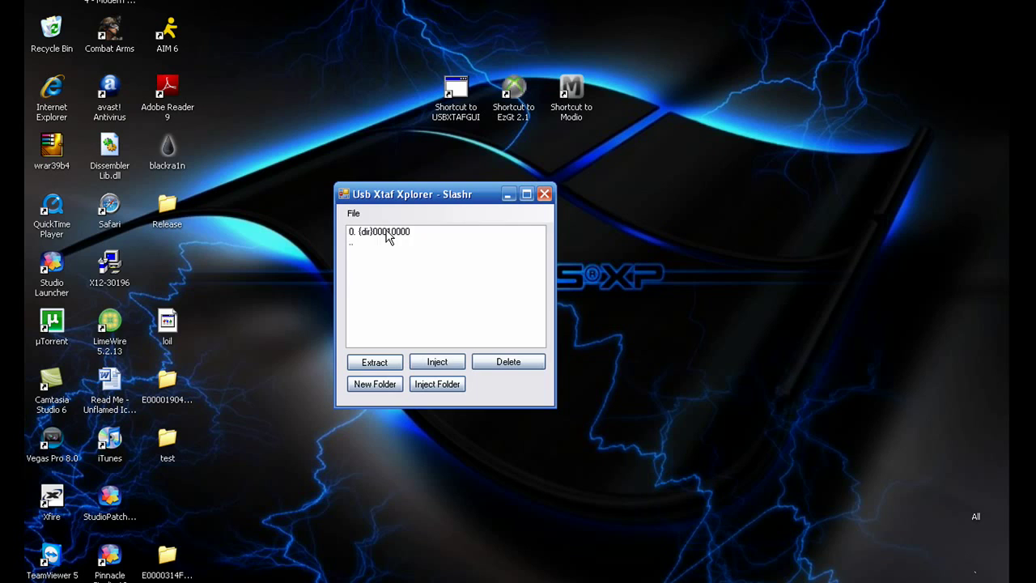
{"action": "double_click", "coordinate": [388, 235]}
{"action": "double_click", "coordinate": [388, 235]}
{"action": "left_click", "coordinate": [398, 235]}
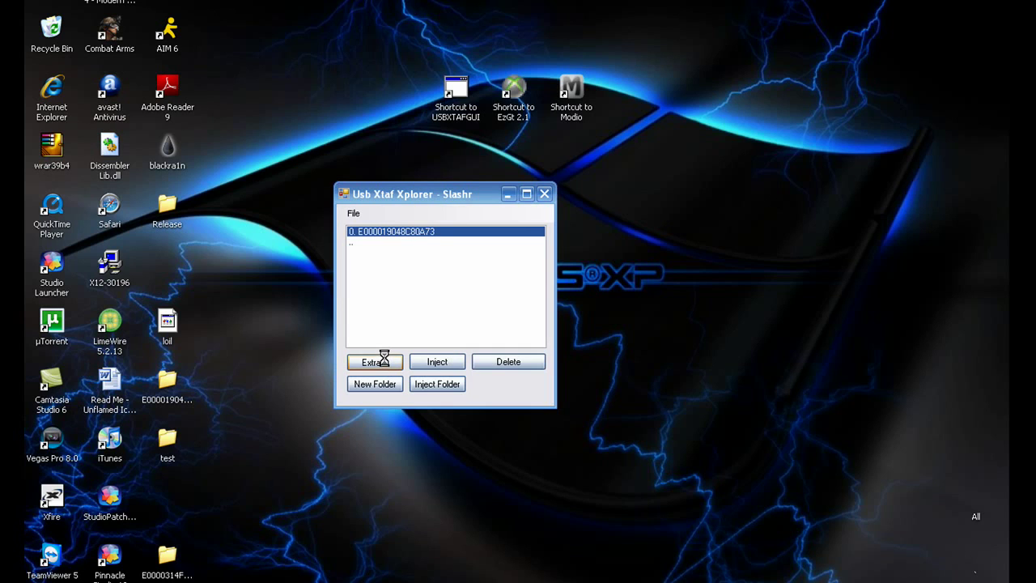
Extract the profile file to the Desktop and move its icon into open space.
{"action": "left_click", "coordinate": [375, 363]}
{"action": "left_click", "coordinate": [361, 159]}
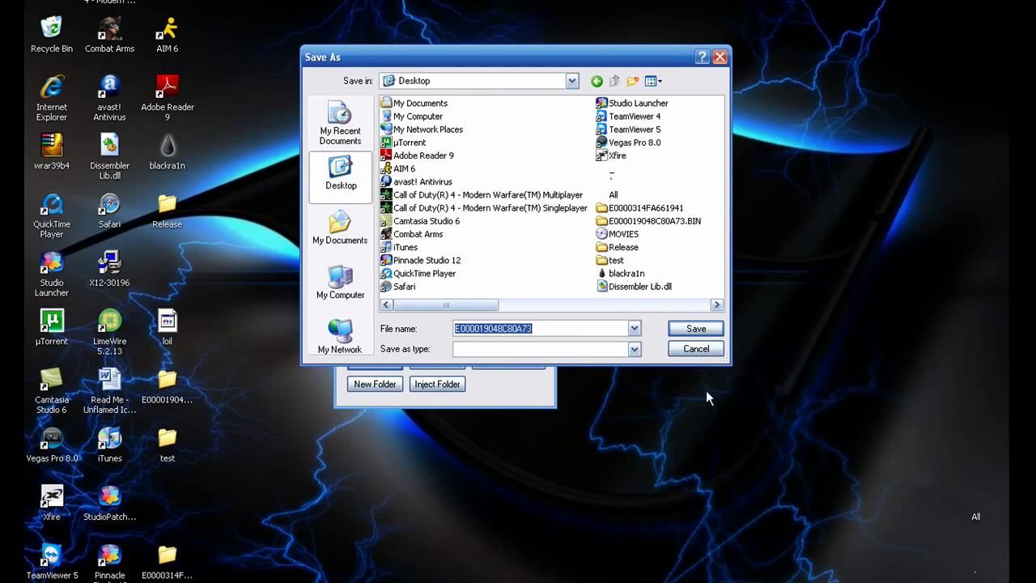
{"action": "left_click", "coordinate": [692, 332]}
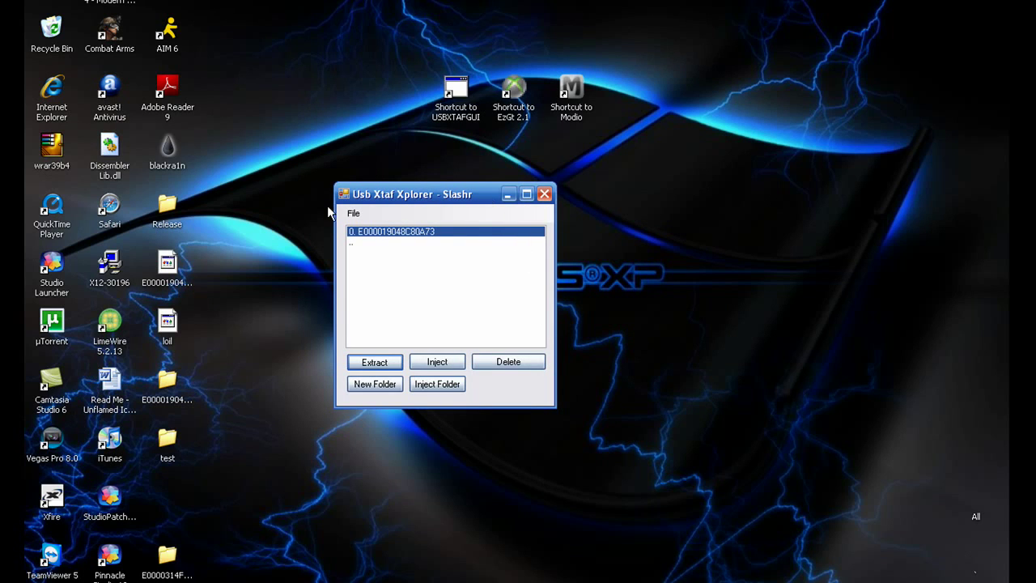
{"action": "left_click_drag", "start_coordinate": [175, 276], "coordinate": [716, 217]}
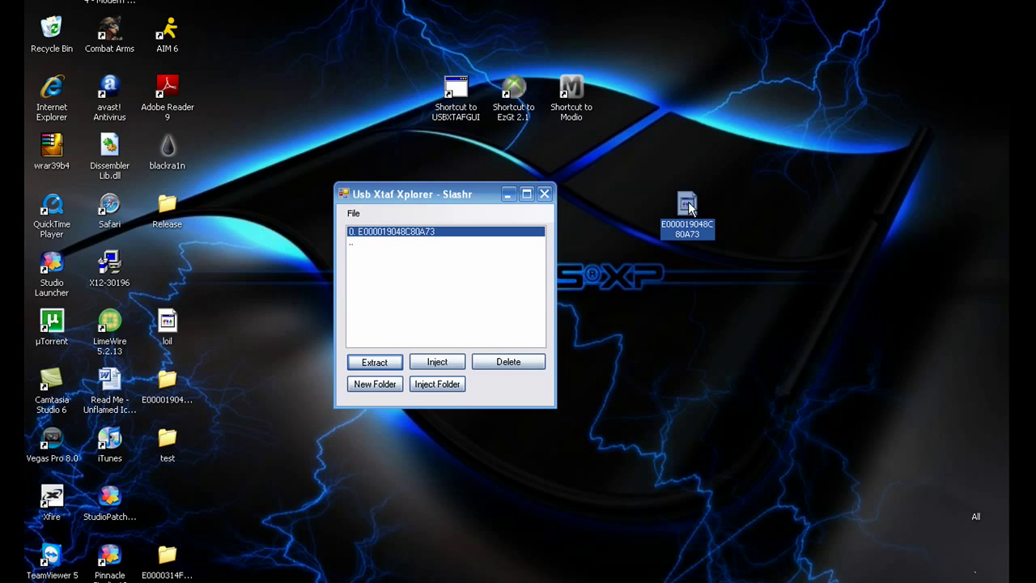
{"action": "left_click", "coordinate": [646, 425]}
{"action": "double_click", "coordinate": [579, 95]}
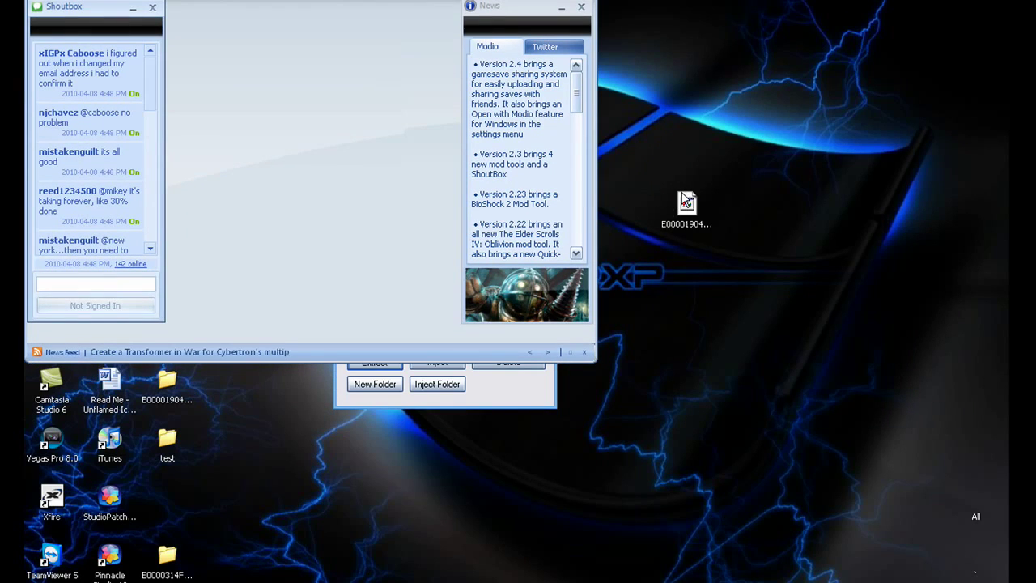
{"action": "left_click_drag", "start_coordinate": [686, 204], "coordinate": [353, 134]}
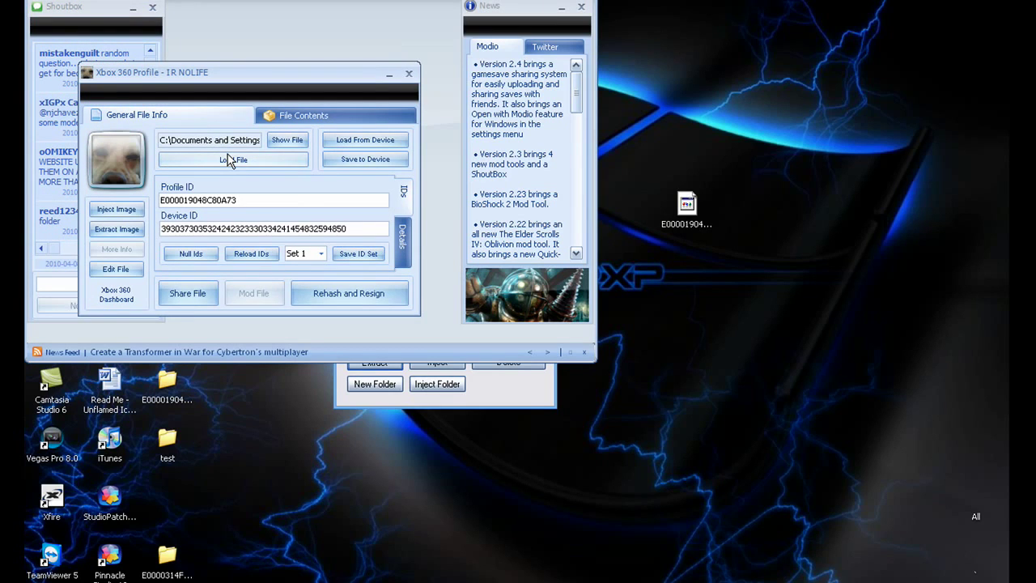
{"action": "left_click_drag", "start_coordinate": [271, 32], "coordinate": [393, 37]}
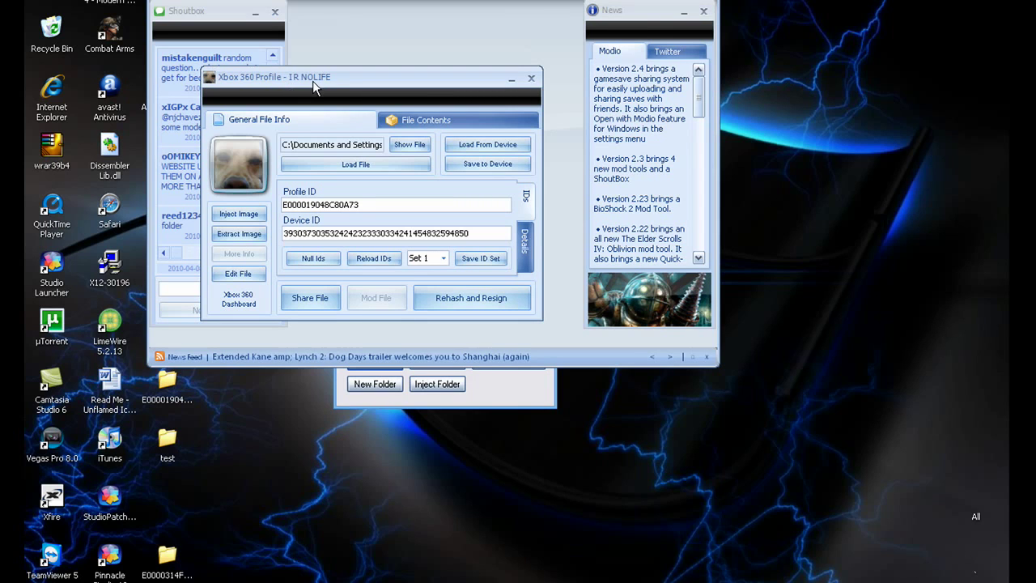
{"action": "left_click", "coordinate": [531, 78]}
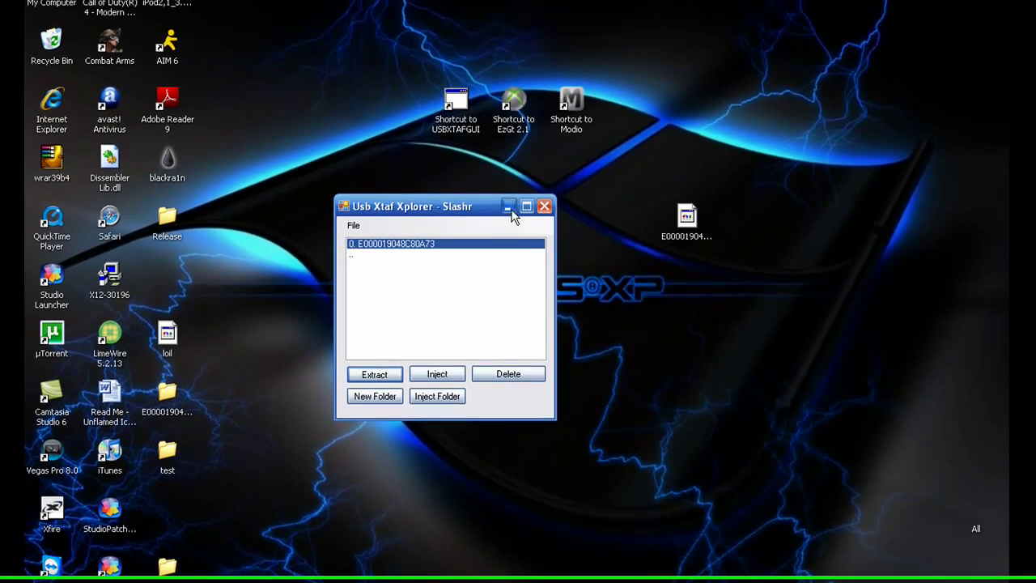
Hide the USB explorer and launch EzGt 2.1 lower on screen.
{"action": "left_click", "coordinate": [508, 189]}
{"action": "double_click", "coordinate": [519, 116]}
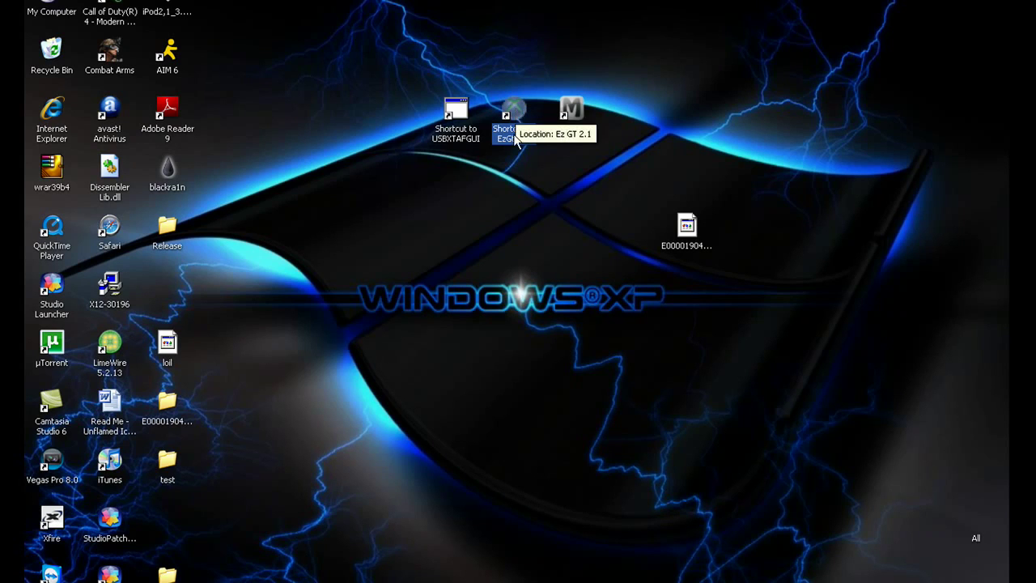
{"action": "left_click_drag", "start_coordinate": [380, 71], "coordinate": [474, 202]}
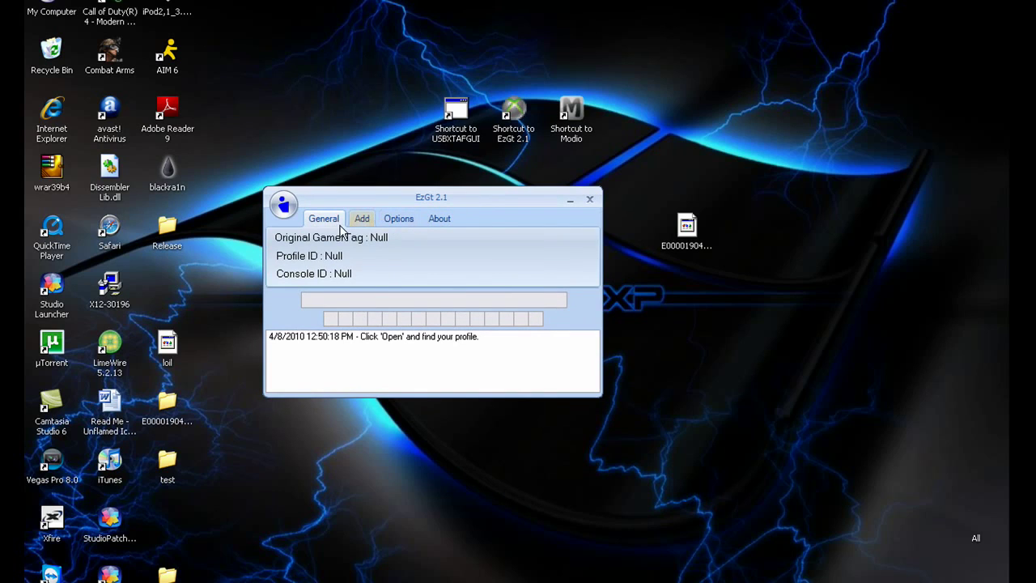
Load the E000019048C80A73 profile from the Desktop and delete its gamertag I R NOLIFE.
{"action": "left_click", "coordinate": [283, 205]}
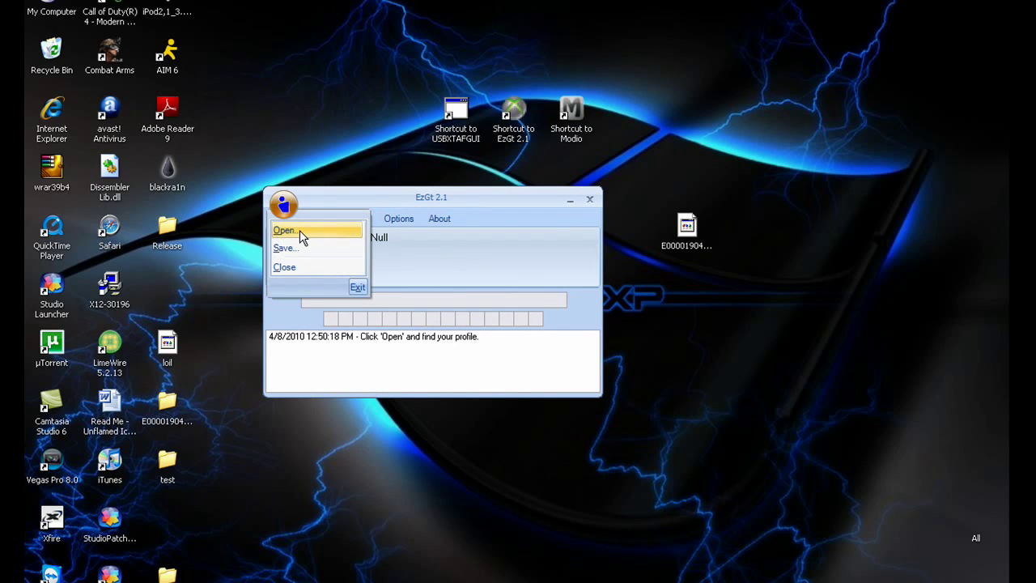
{"action": "left_click", "coordinate": [302, 236]}
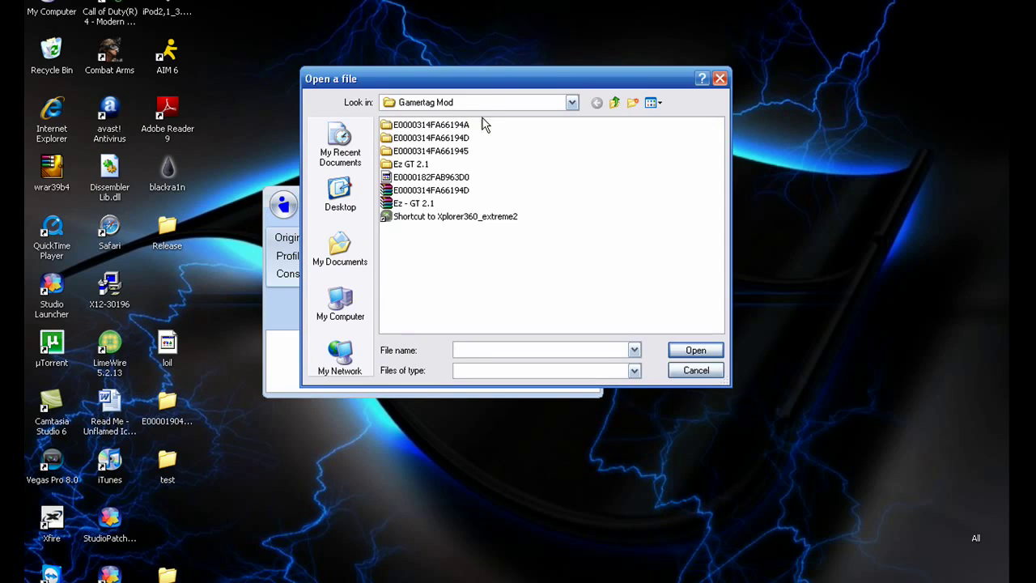
{"action": "left_click_drag", "start_coordinate": [452, 120], "coordinate": [396, 169]}
{"action": "left_click", "coordinate": [246, 287]}
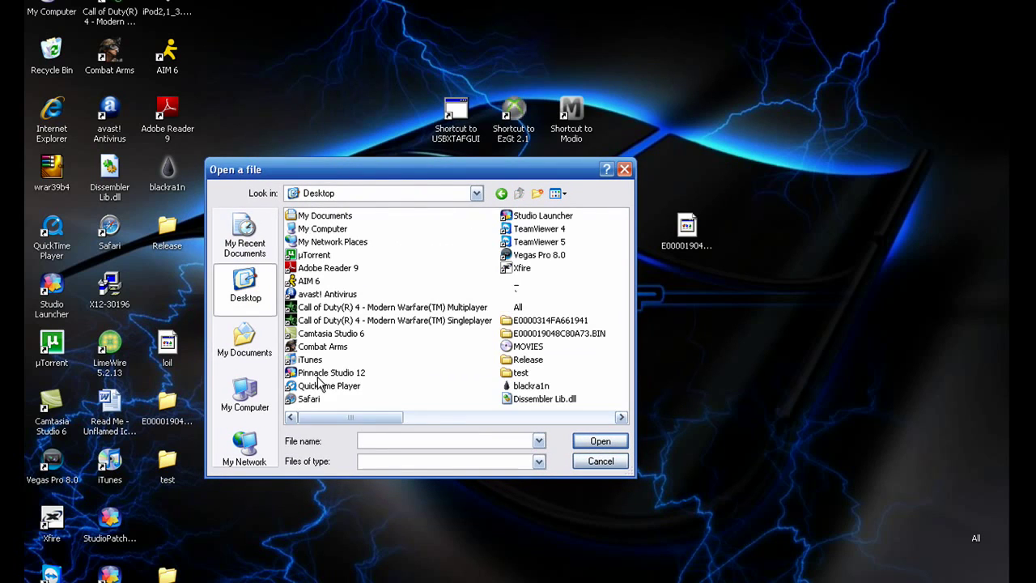
{"action": "left_click_drag", "start_coordinate": [350, 418], "coordinate": [458, 421]}
{"action": "left_click", "coordinate": [554, 219]}
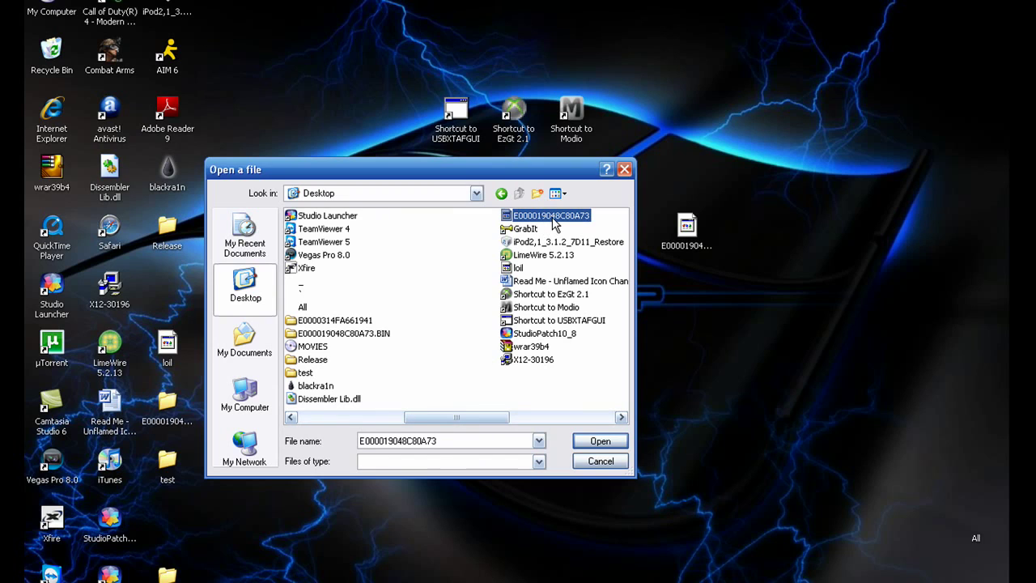
{"action": "left_click", "coordinate": [589, 444]}
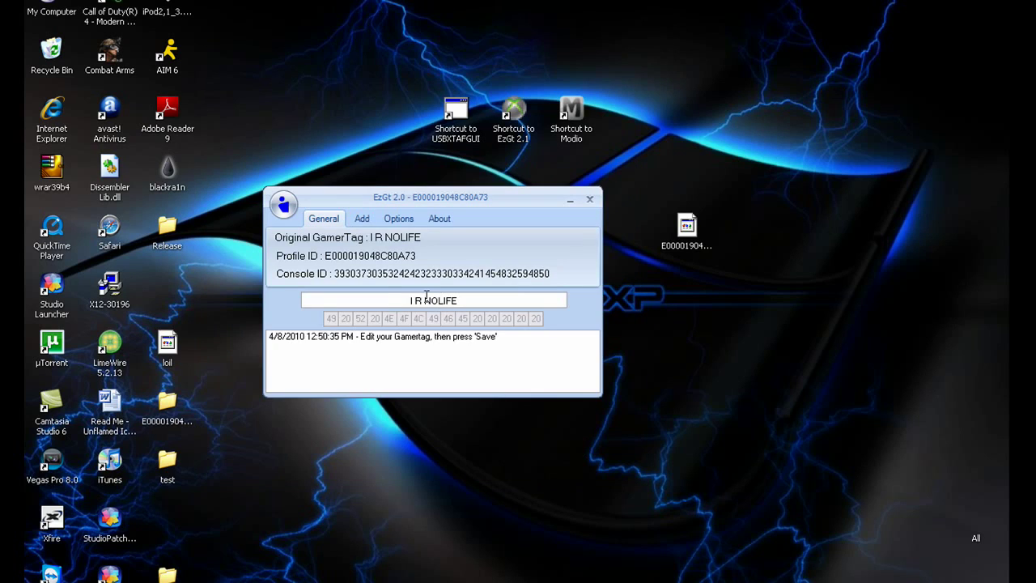
{"action": "left_click", "coordinate": [395, 297]}
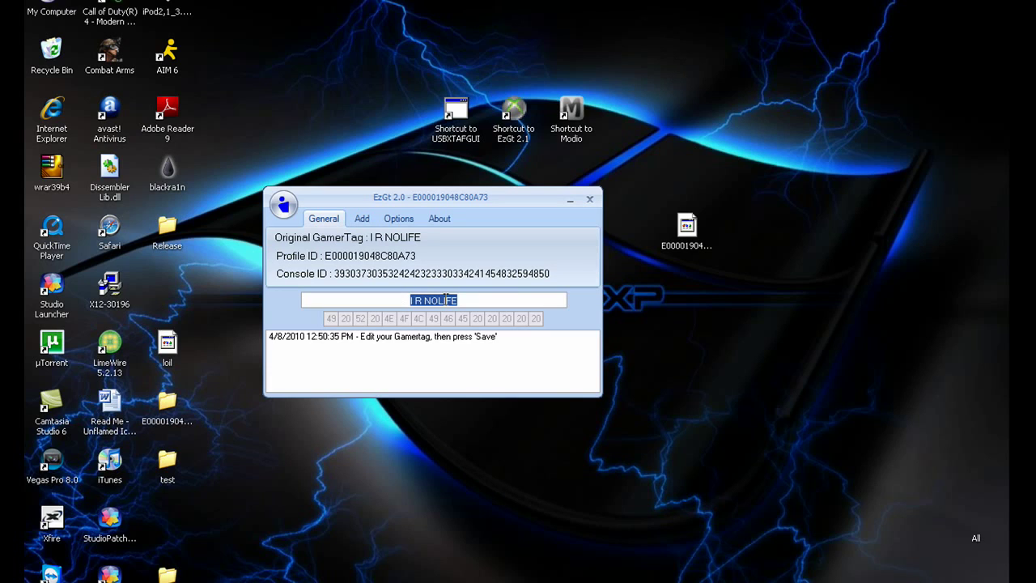
{"action": "key", "text": "BackSpace"}
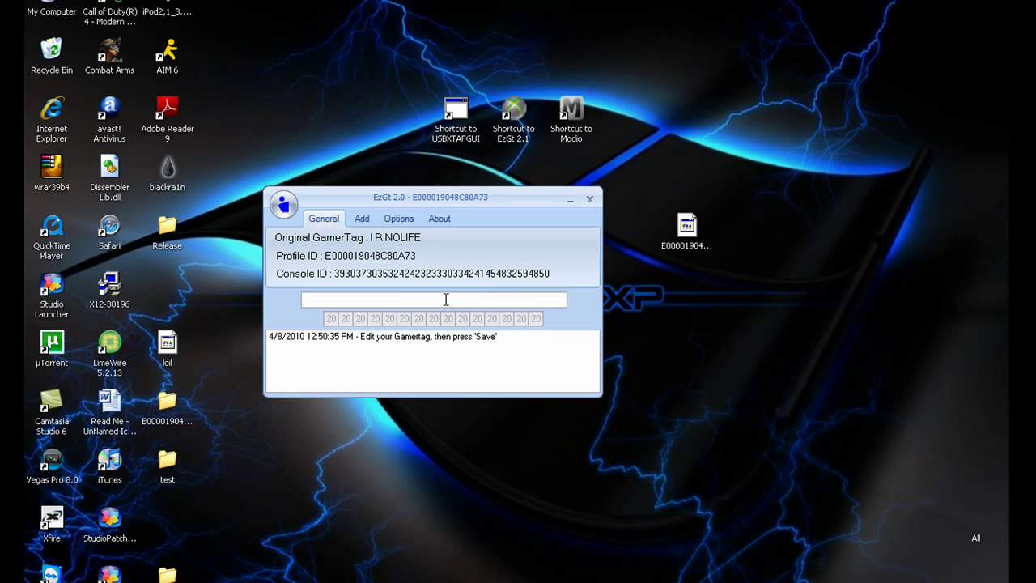
Change the gamertag to 'Kool - Aid' and set the modded profile number to 2.
{"action": "type", "text": "Kool - Aid"}
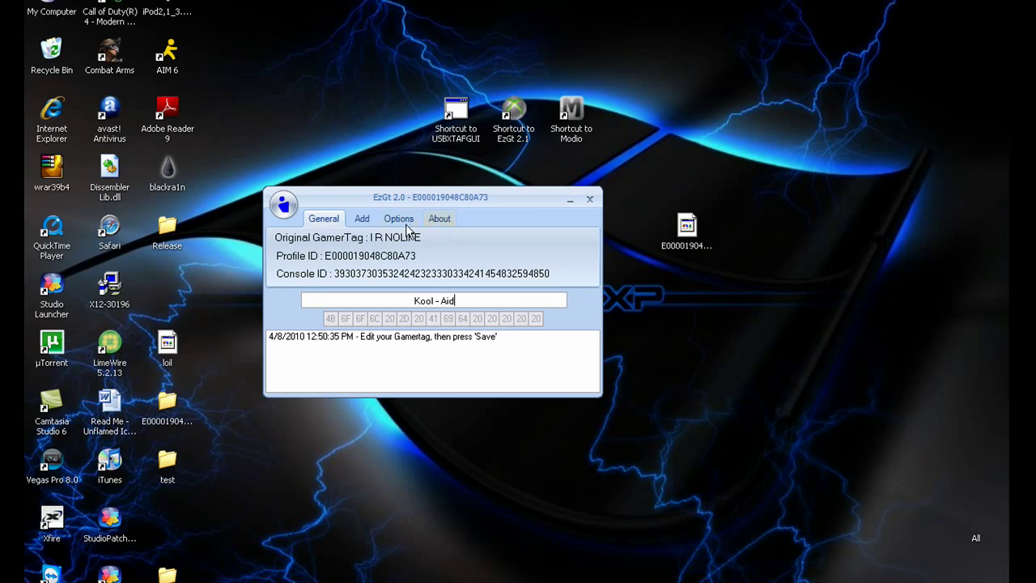
{"action": "left_click", "coordinate": [397, 221]}
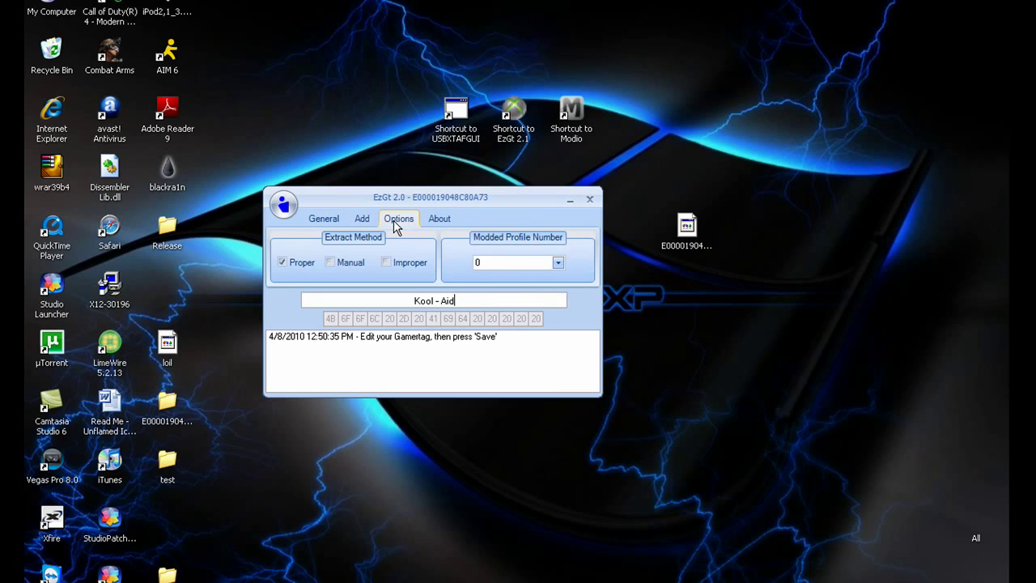
{"action": "left_click", "coordinate": [558, 262]}
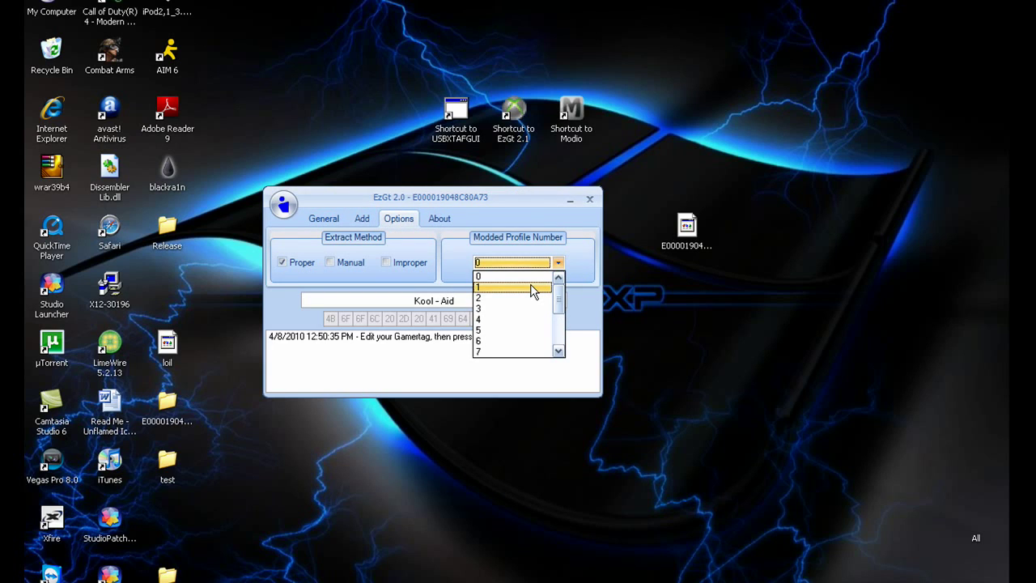
{"action": "left_click", "coordinate": [522, 298]}
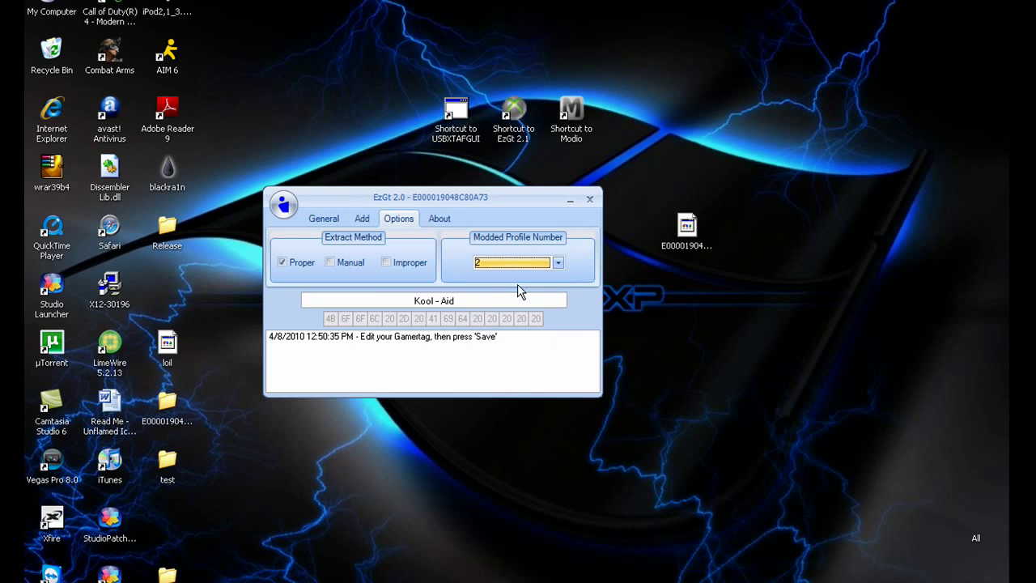
Save the rebuilt profile to the Desktop as E0000314FA661942.
{"action": "left_click", "coordinate": [284, 205]}
{"action": "left_click", "coordinate": [299, 249]}
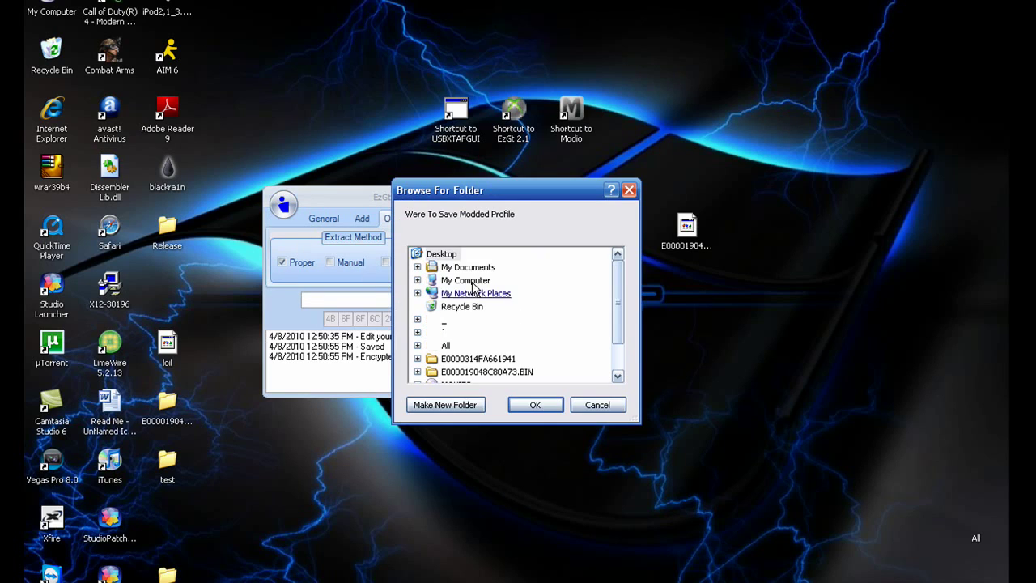
{"action": "left_click", "coordinate": [442, 254]}
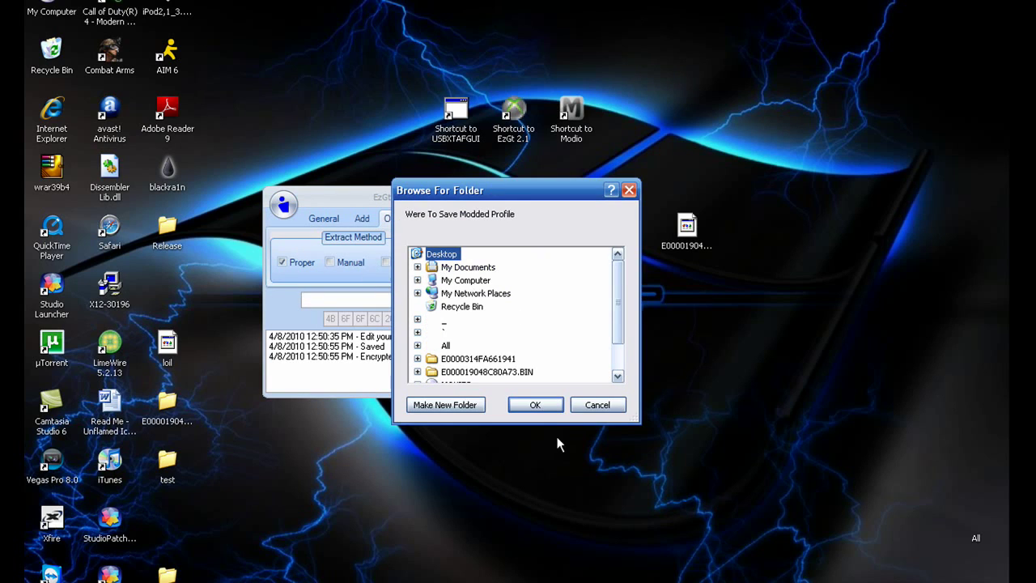
{"action": "left_click", "coordinate": [535, 405]}
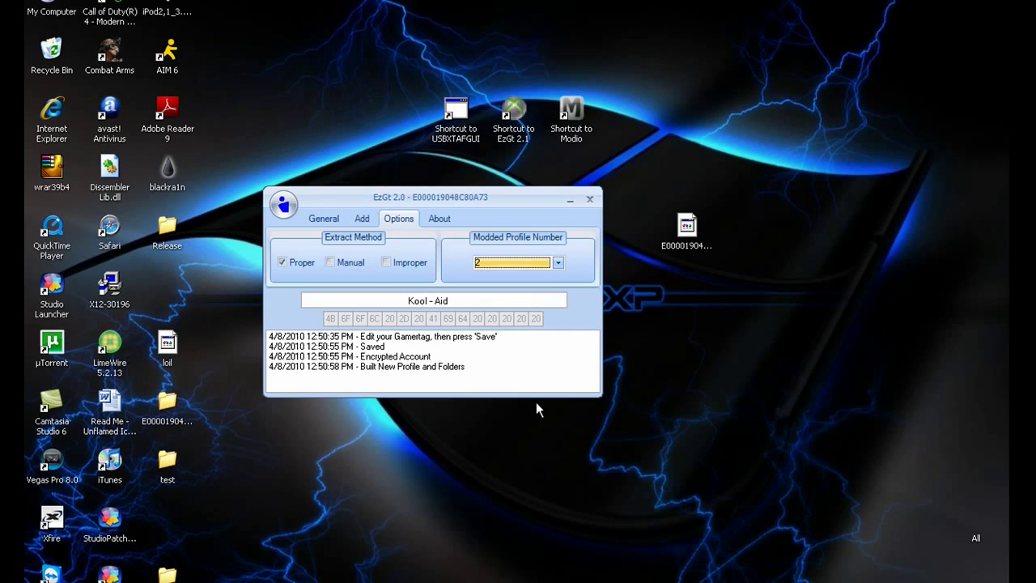
{"action": "left_click", "coordinate": [570, 199]}
Close the old I R NOLIFE window and open the E0000314FA661942 folder down to 00010000.
{"action": "left_click_drag", "start_coordinate": [171, 292], "coordinate": [585, 378]}
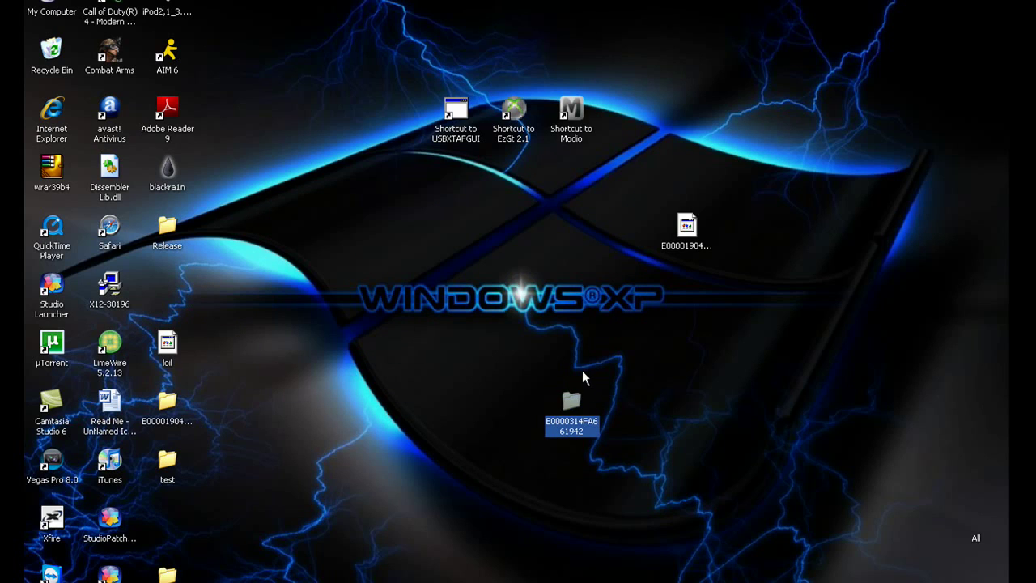
{"action": "left_click_drag", "start_coordinate": [480, 359], "coordinate": [638, 472]}
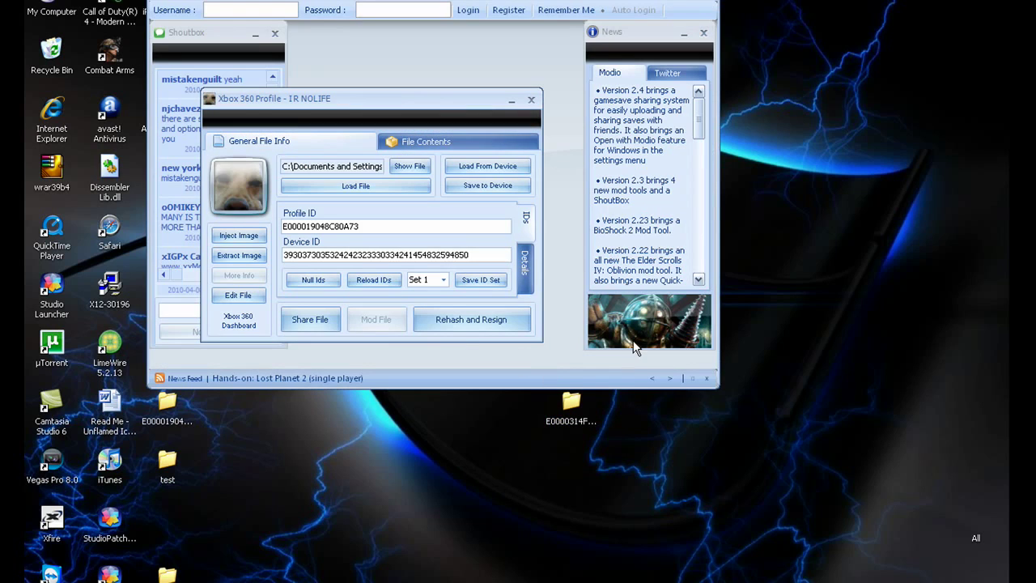
{"action": "left_click", "coordinate": [531, 99]}
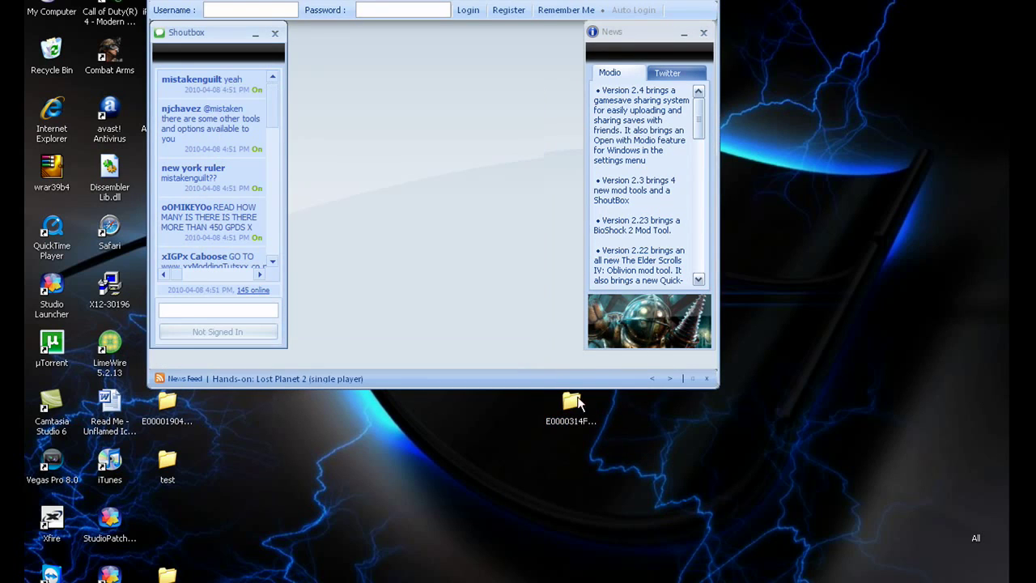
{"action": "double_click", "coordinate": [573, 408]}
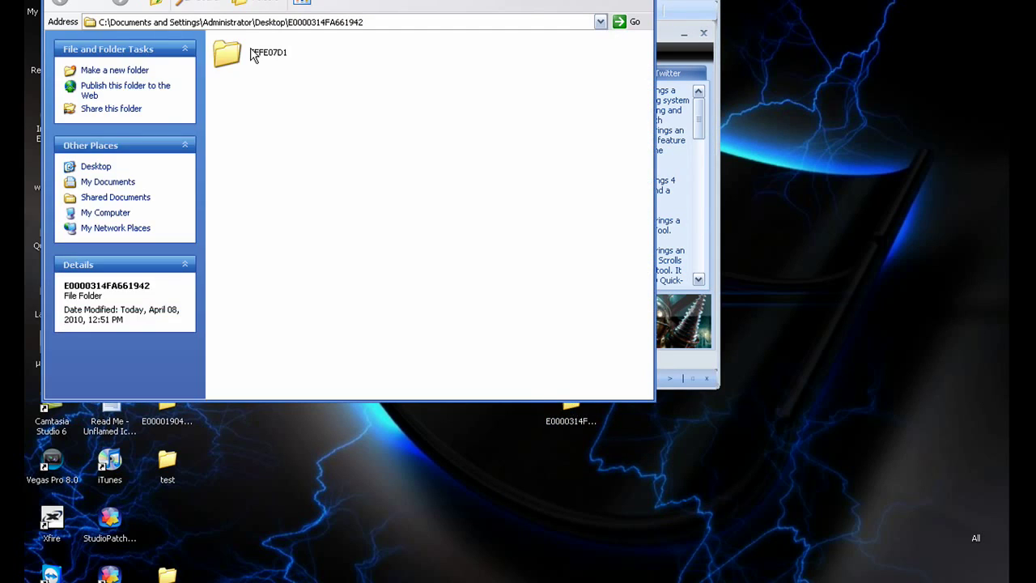
{"action": "left_click", "coordinate": [252, 51]}
{"action": "double_click", "coordinate": [228, 52]}
{"action": "double_click", "coordinate": [229, 57]}
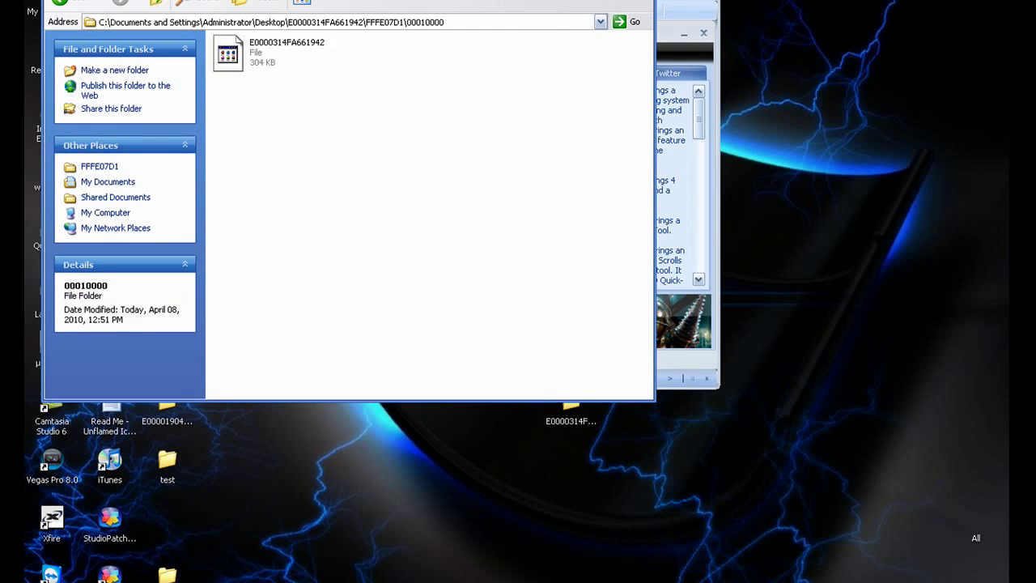
Load the Kool - Aid profile file into Modio, rehash and resign it, then close the windows.
{"action": "left_click_drag", "start_coordinate": [289, 0], "coordinate": [644, 353]}
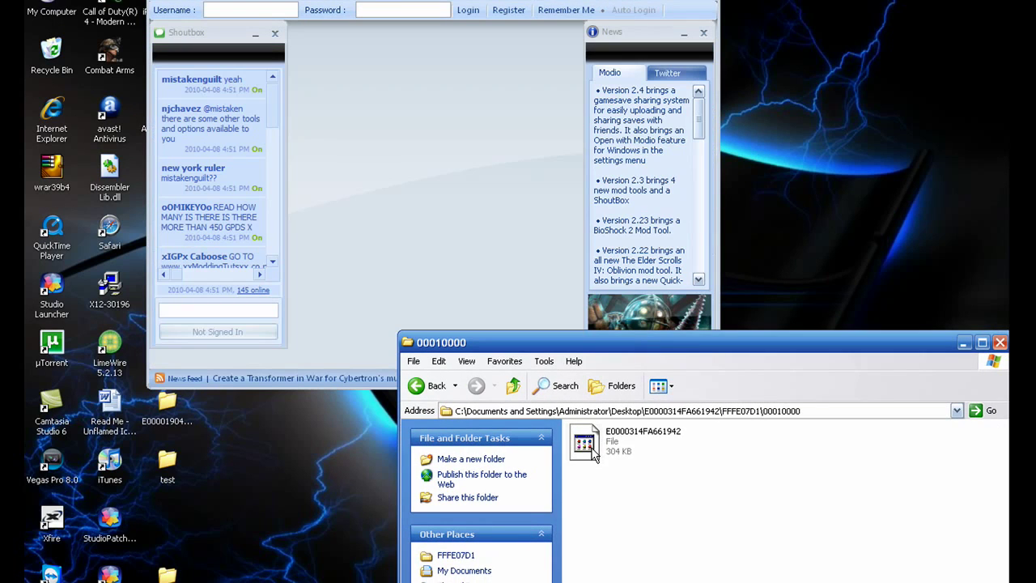
{"action": "left_click_drag", "start_coordinate": [586, 444], "coordinate": [365, 176]}
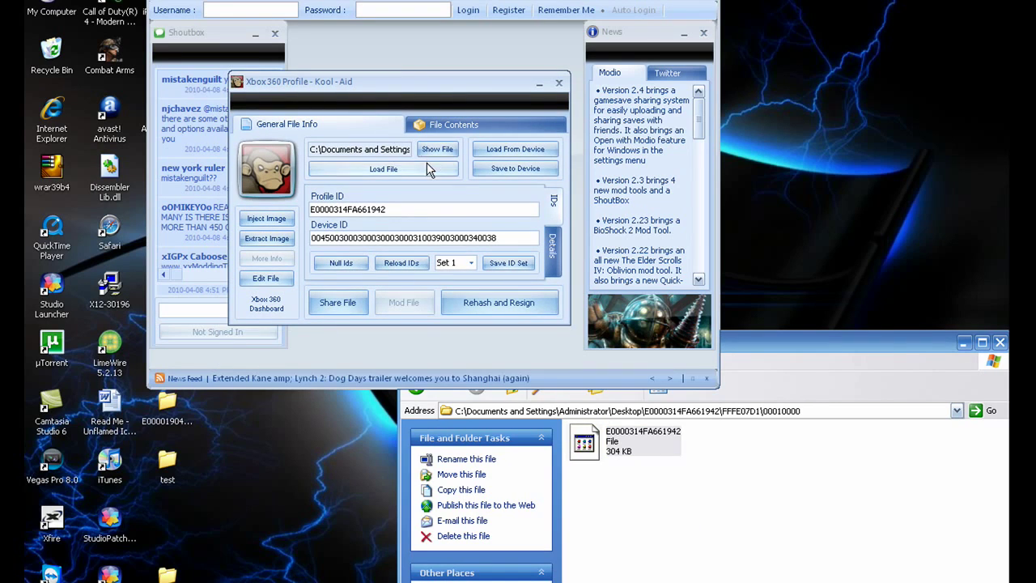
{"action": "left_click", "coordinate": [491, 306]}
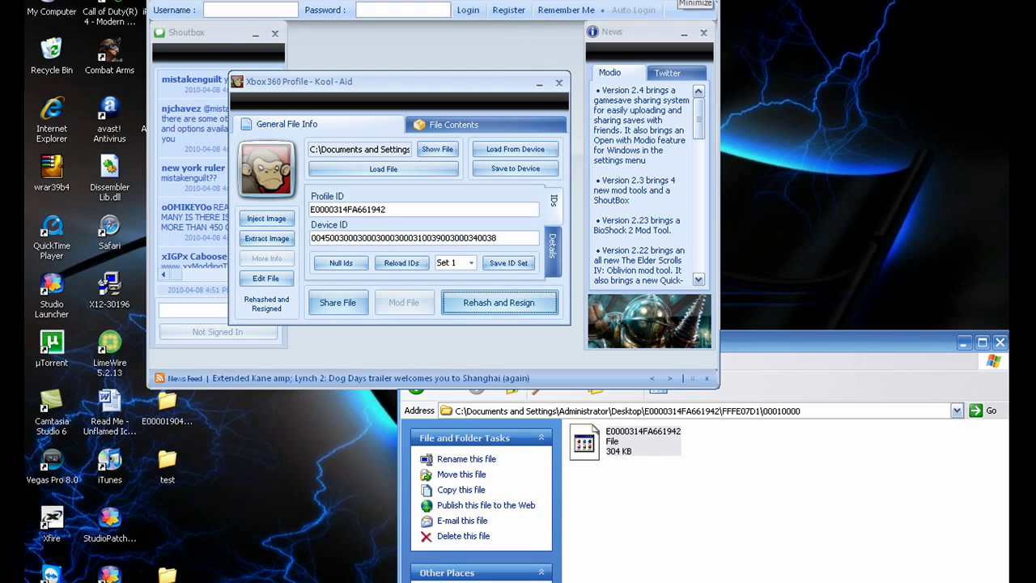
{"action": "left_click", "coordinate": [704, 5]}
{"action": "left_click", "coordinate": [1000, 343]}
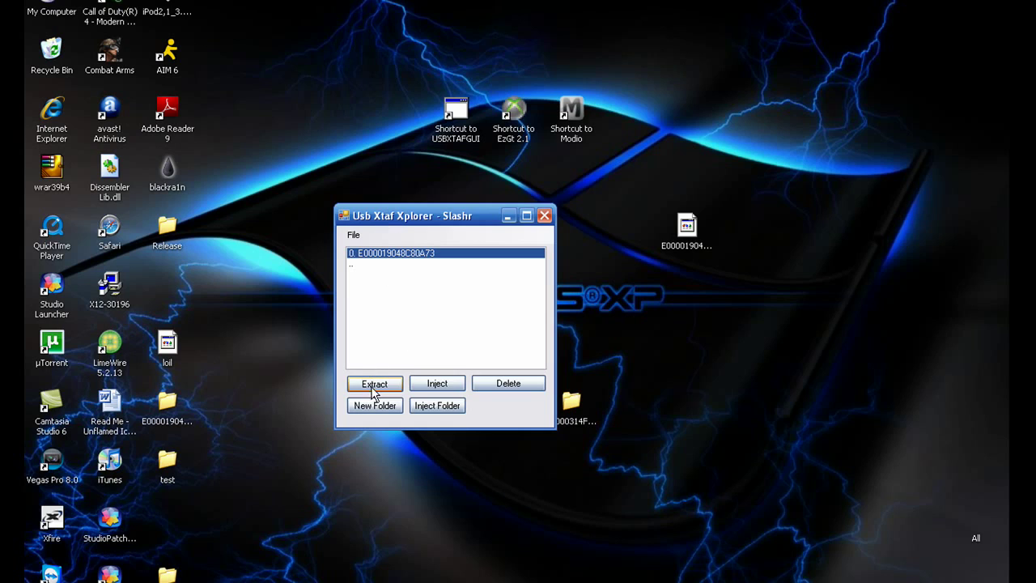
Go up from the profile folder to the USB root and open the Content folder.
{"action": "double_click", "coordinate": [355, 268]}
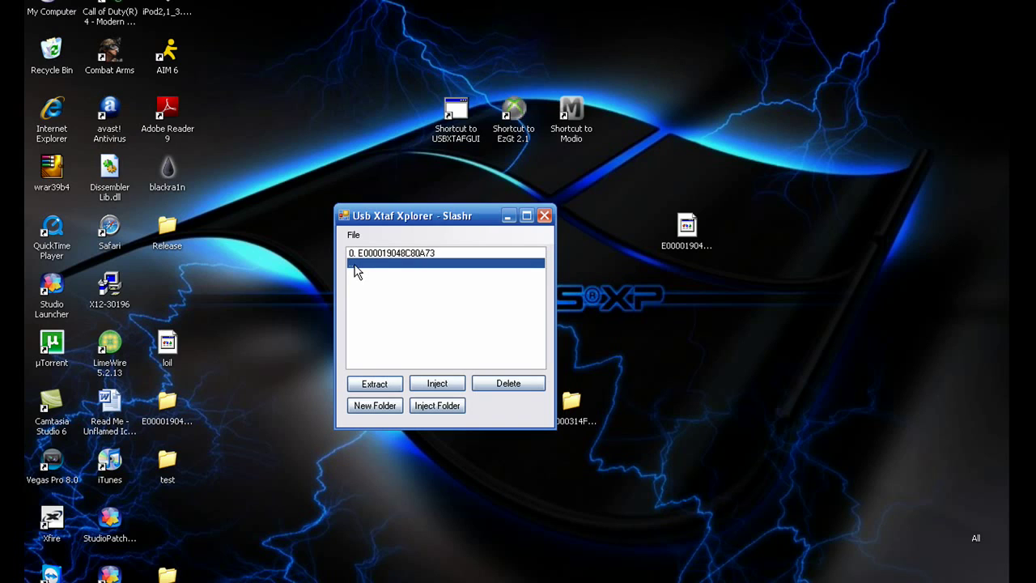
{"action": "double_click", "coordinate": [354, 268]}
{"action": "double_click", "coordinate": [355, 267]}
{"action": "left_click", "coordinate": [354, 293]}
{"action": "double_click", "coordinate": [355, 295]}
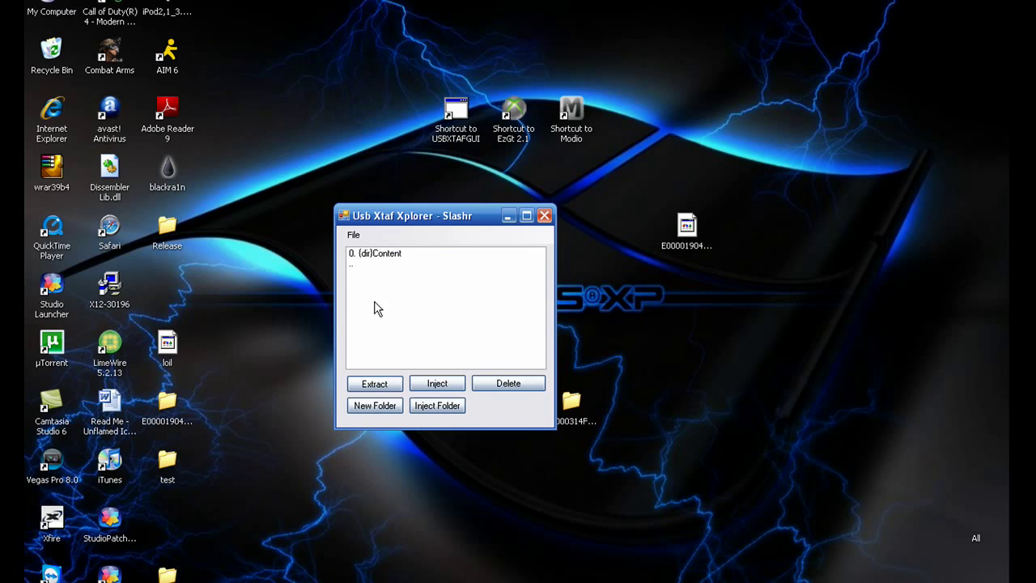
{"action": "double_click", "coordinate": [389, 255]}
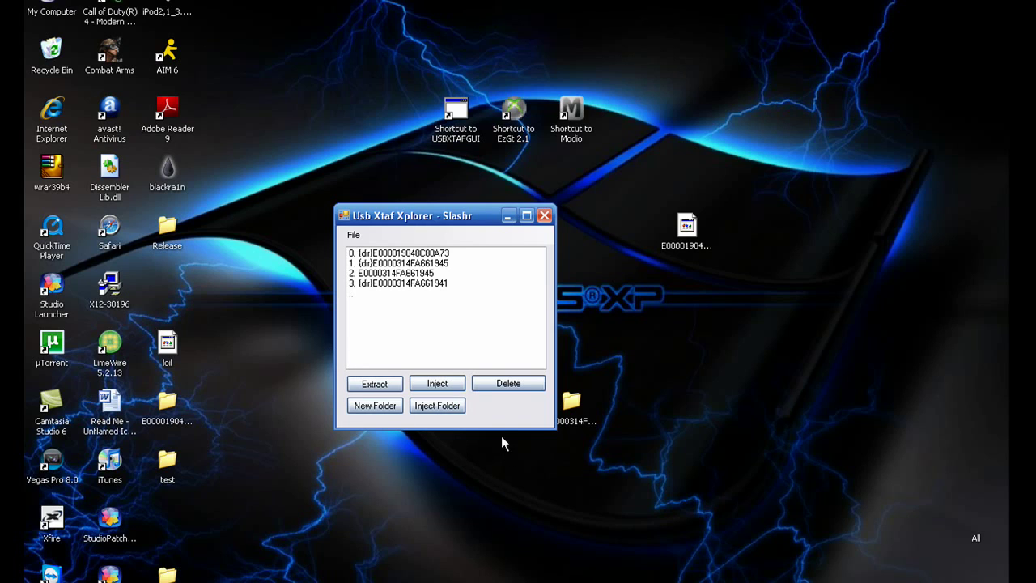
{"action": "left_click", "coordinate": [431, 407]}
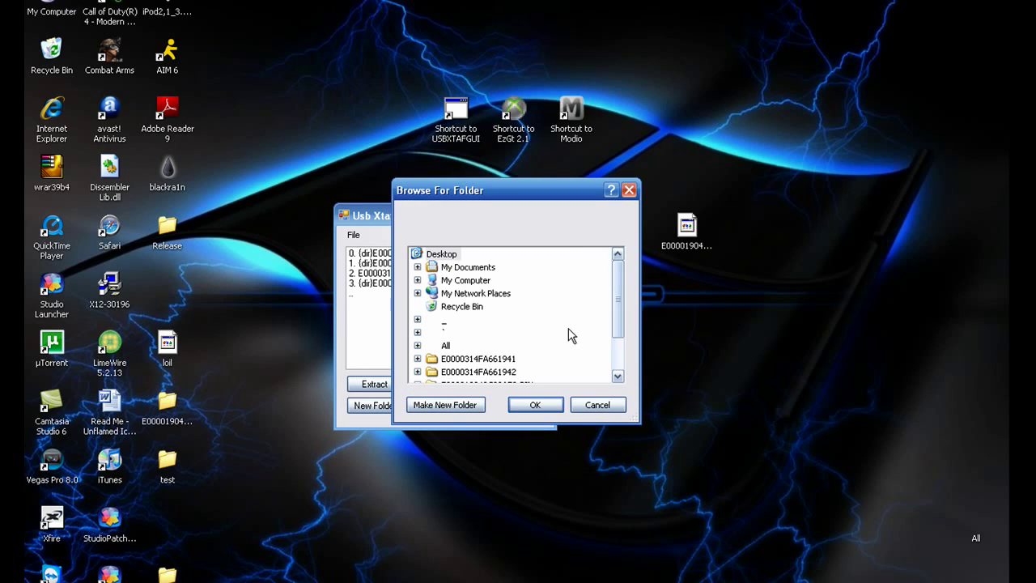
Inject the E0000314FA661942 folder from the Desktop into the USB's Content folder.
{"action": "scroll", "coordinate": [567, 332], "scroll_direction": "down", "scroll_amount": 1}
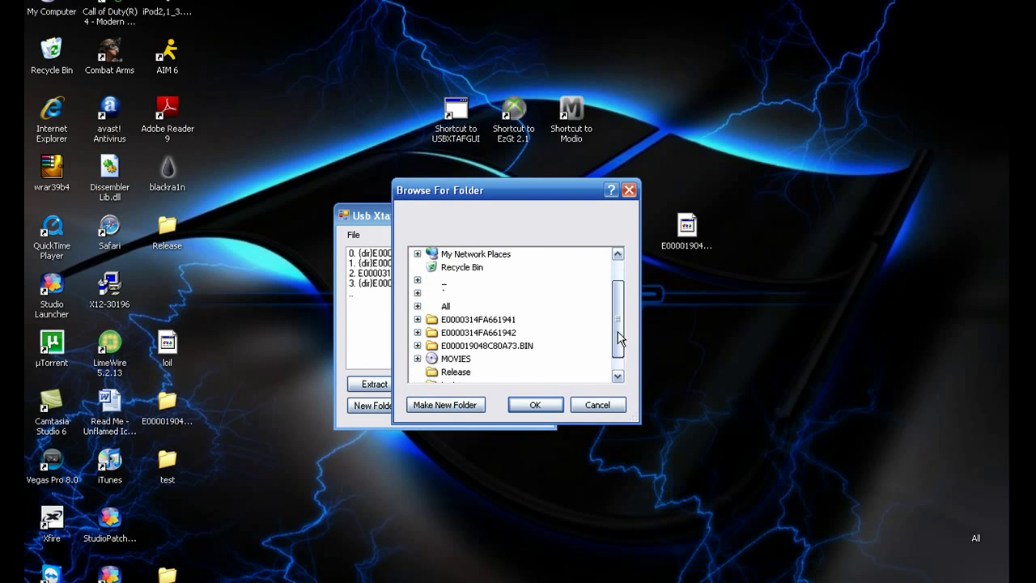
{"action": "double_click", "coordinate": [512, 341]}
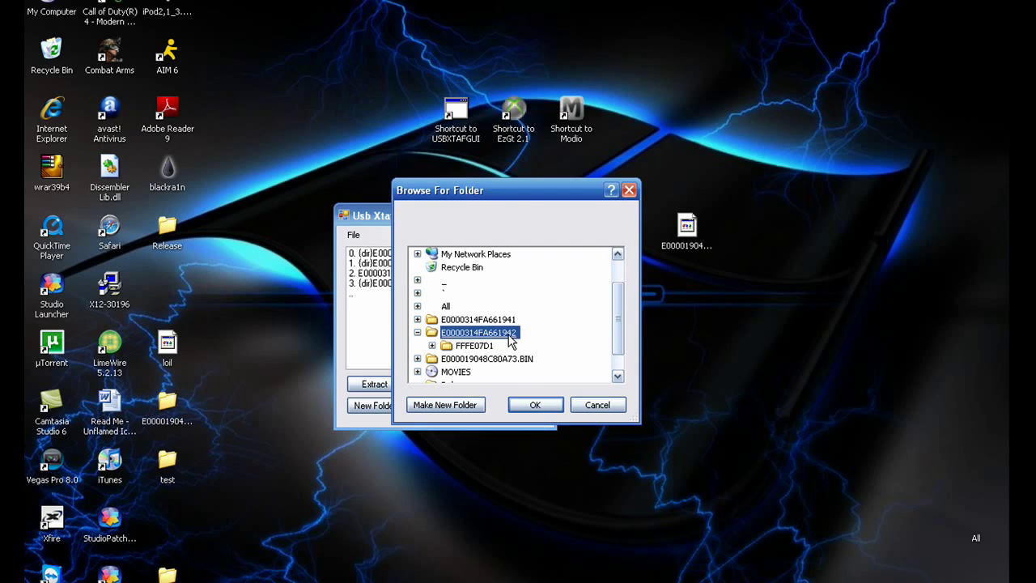
{"action": "left_click", "coordinate": [535, 406]}
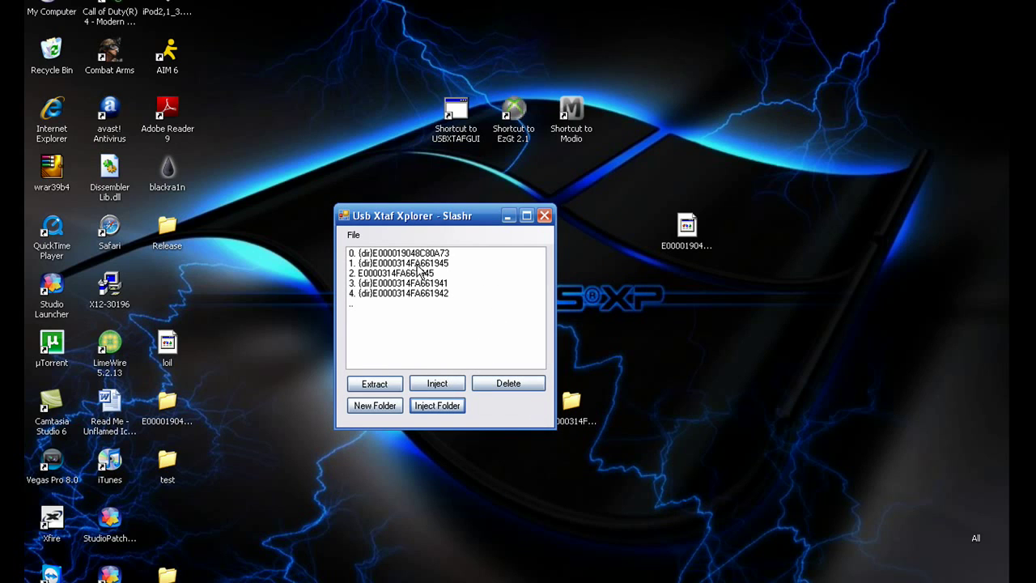
{"action": "left_click_drag", "start_coordinate": [418, 212], "coordinate": [360, 202]}
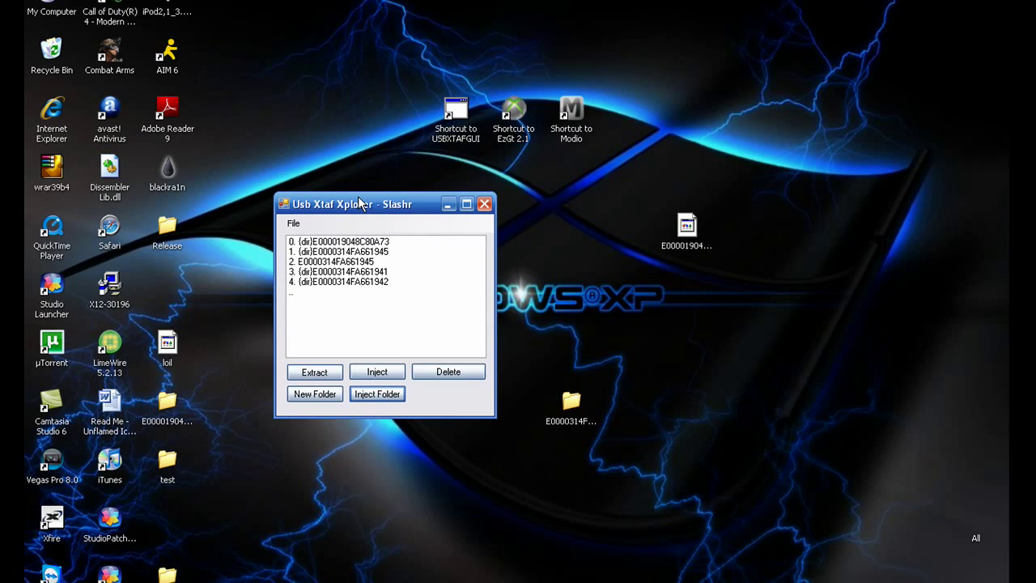